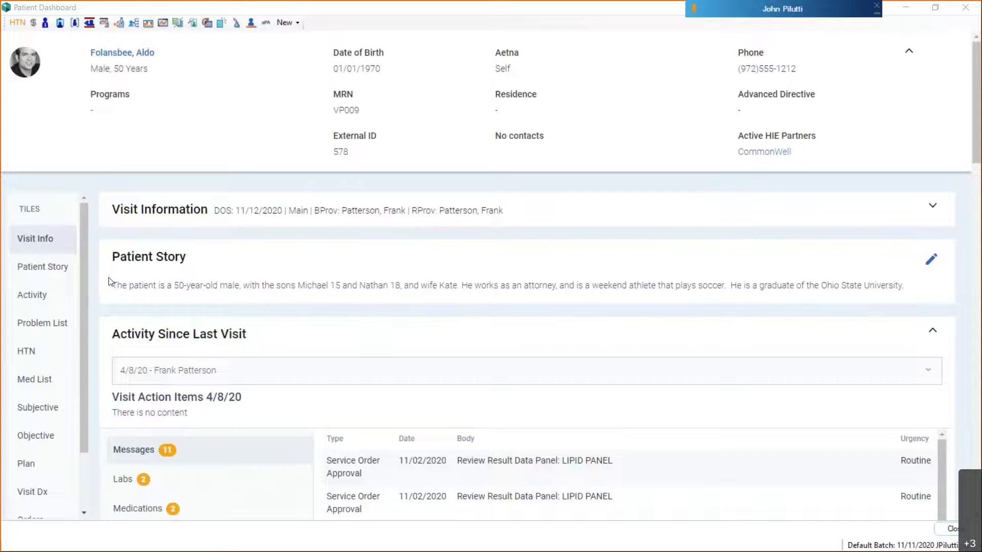
Review the activity since the last visit, the active problems, and the HTN measures and care plan.
scroll(105, 282, "down", 2)
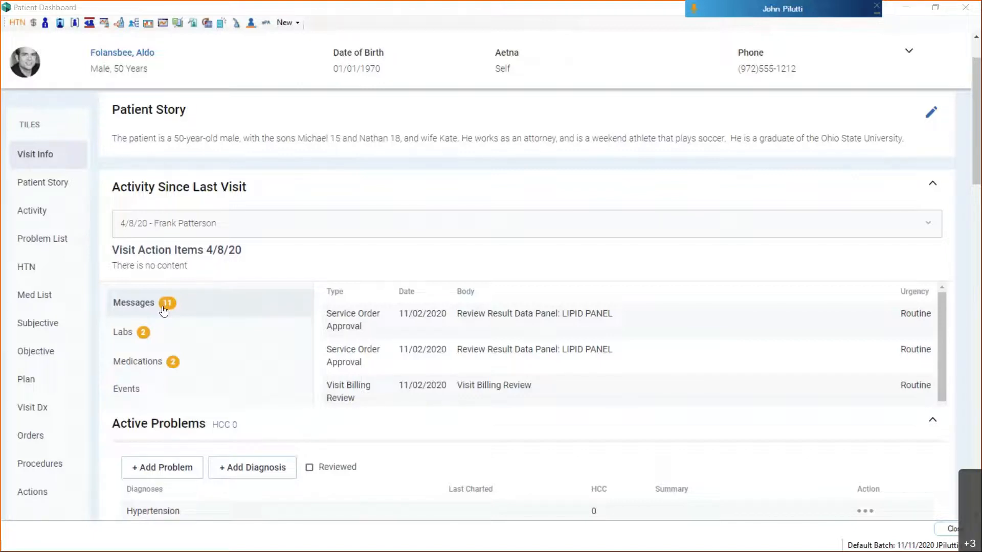
left_click(43, 243)
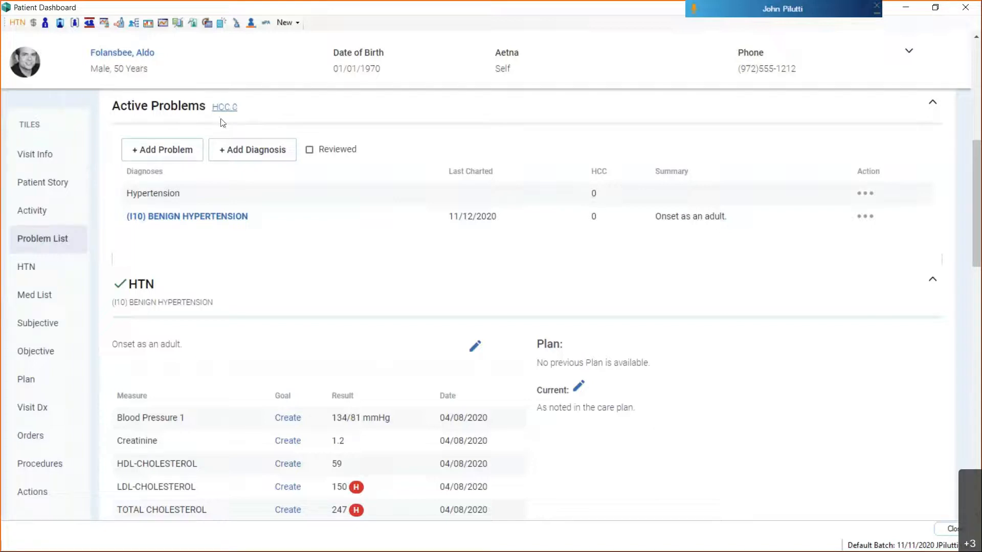
left_click(38, 268)
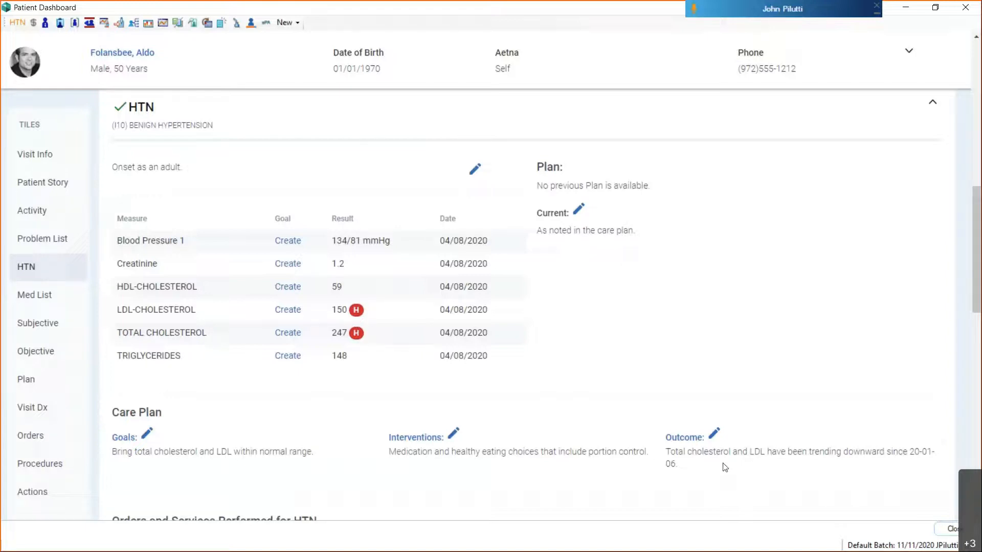
Record the current Subjective CC/HPI note on recurring low back pain, exacerbated by helping his son move into a dormitory, with a pain level of 7.
left_click(67, 308)
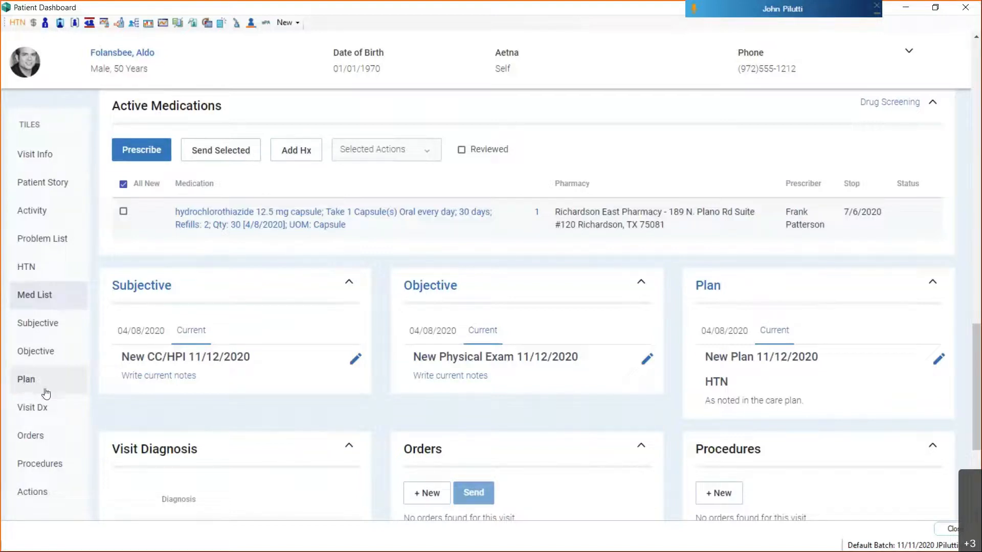
left_click(163, 381)
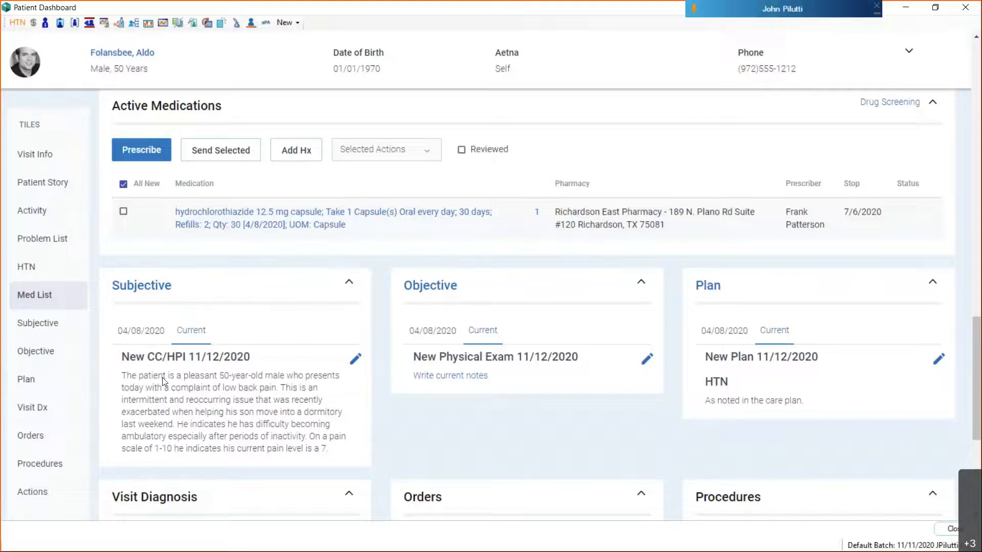
Fill the current Physical Exam from the dictation template, changing Musculoskeletal to decreased spine flexion, extension, lateral bending and rotation with normal gait and station.
left_click(454, 377)
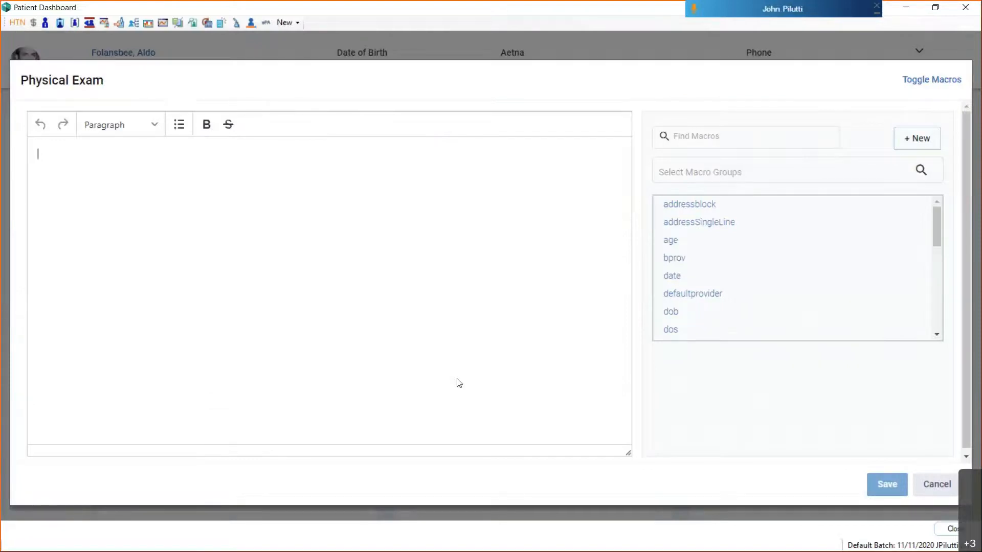
key("F4")
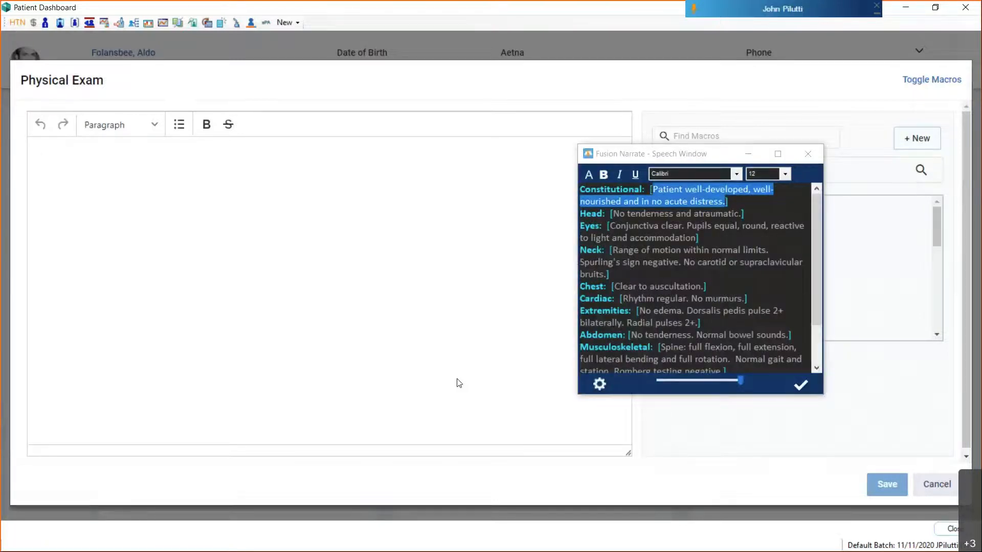
key("Tab")
key("Tab")
key("Tab")
key("Tab")
key("Tab")
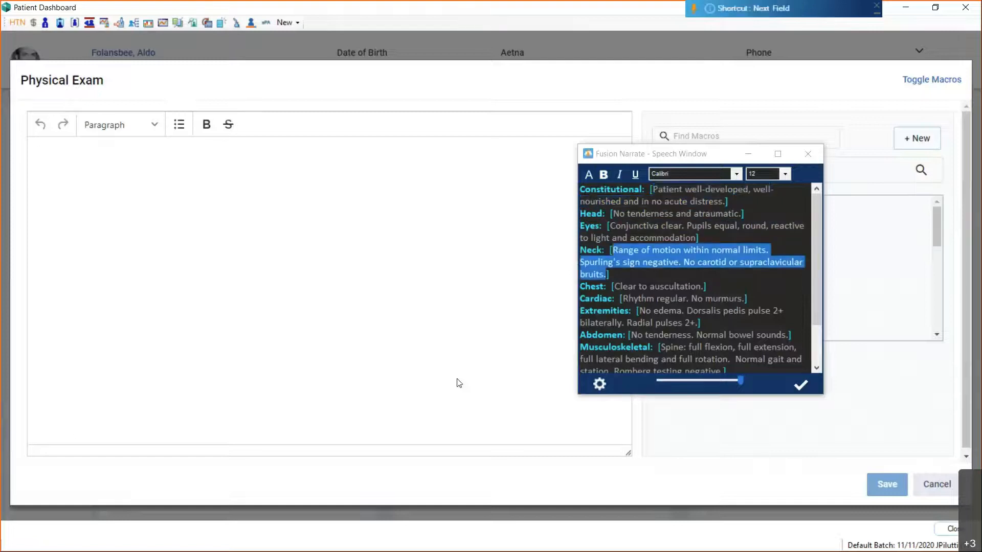
key("Tab")
key("Tab")
key("Tab")
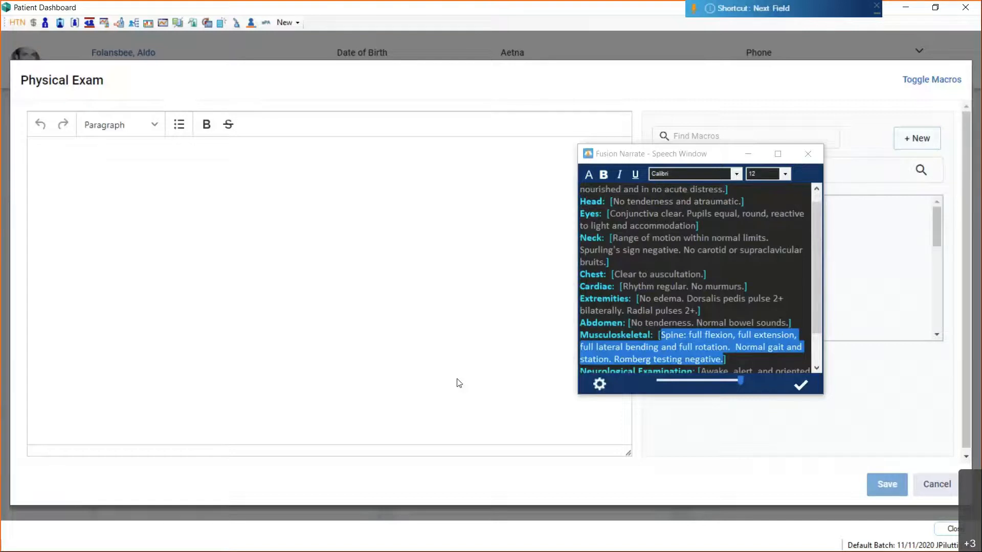
key("F4")
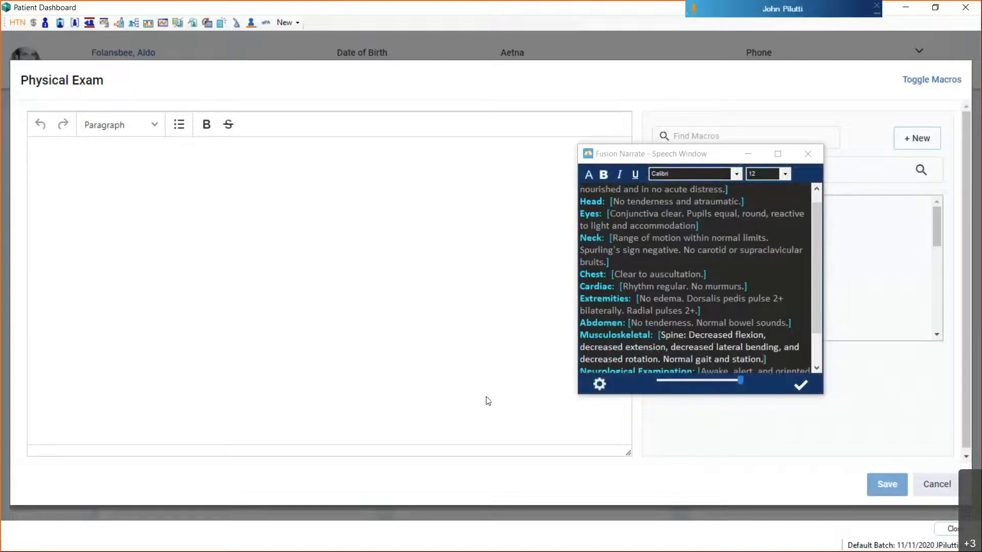
left_click(808, 386)
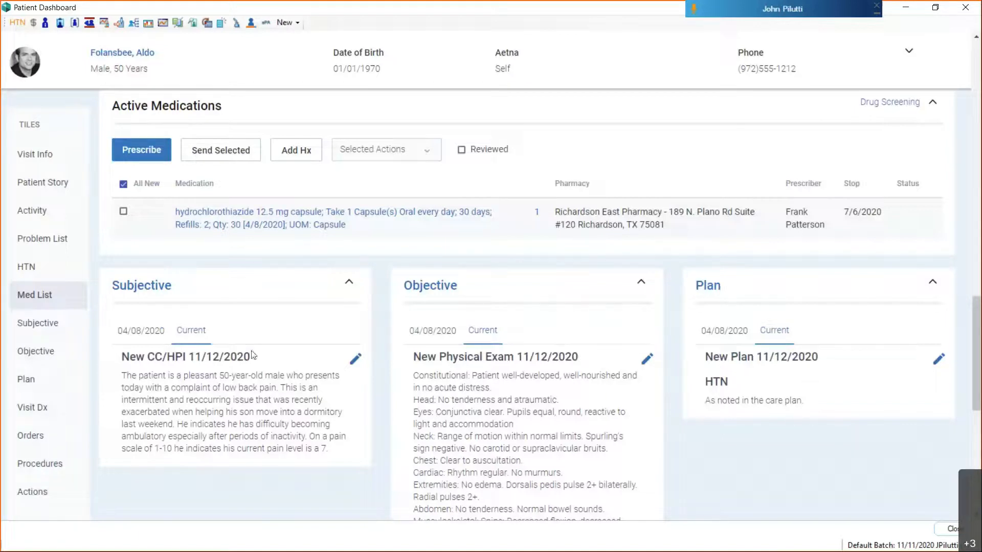
Add the diagnosis Low back pain (M54.5) to the active problem list.
left_click(69, 238)
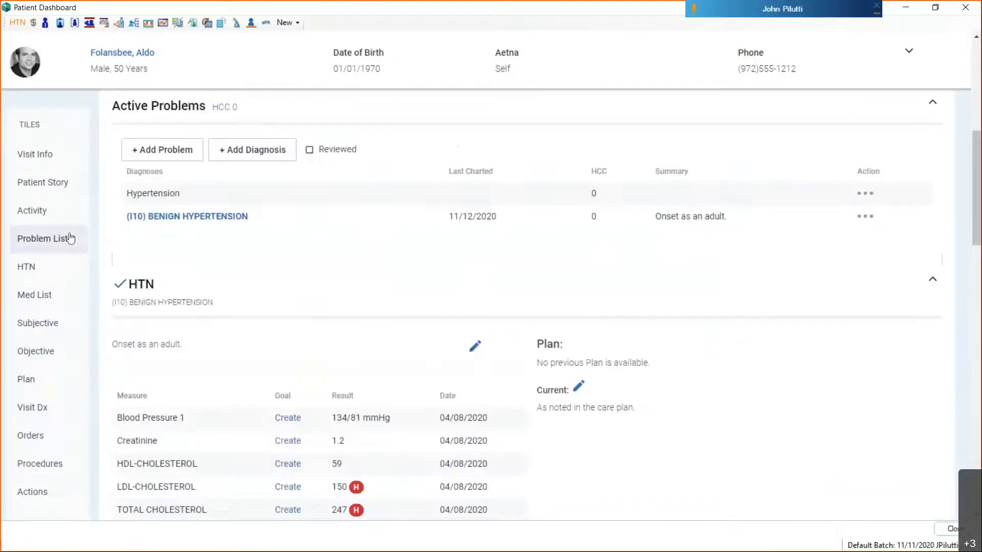
left_click(265, 154)
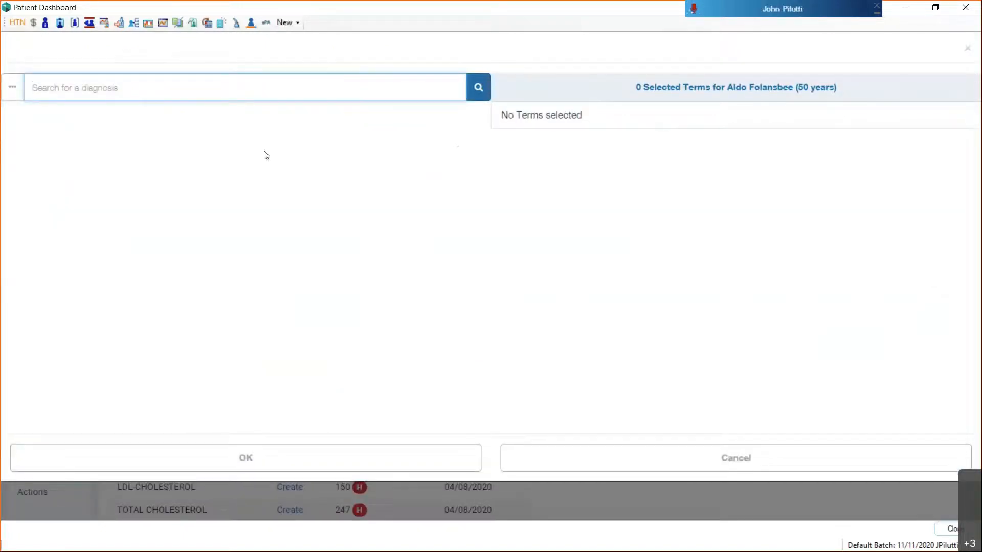
type("Low back pain")
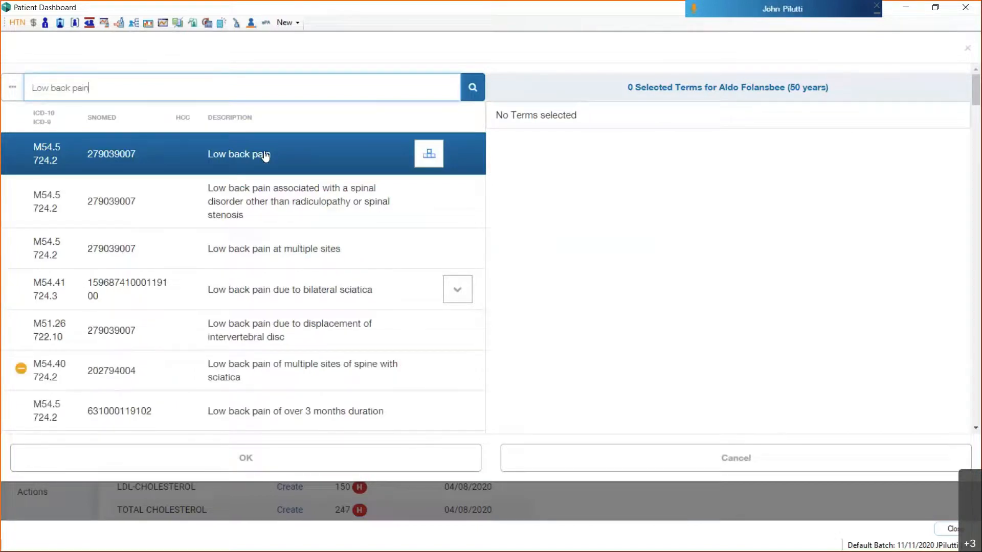
left_click(265, 156)
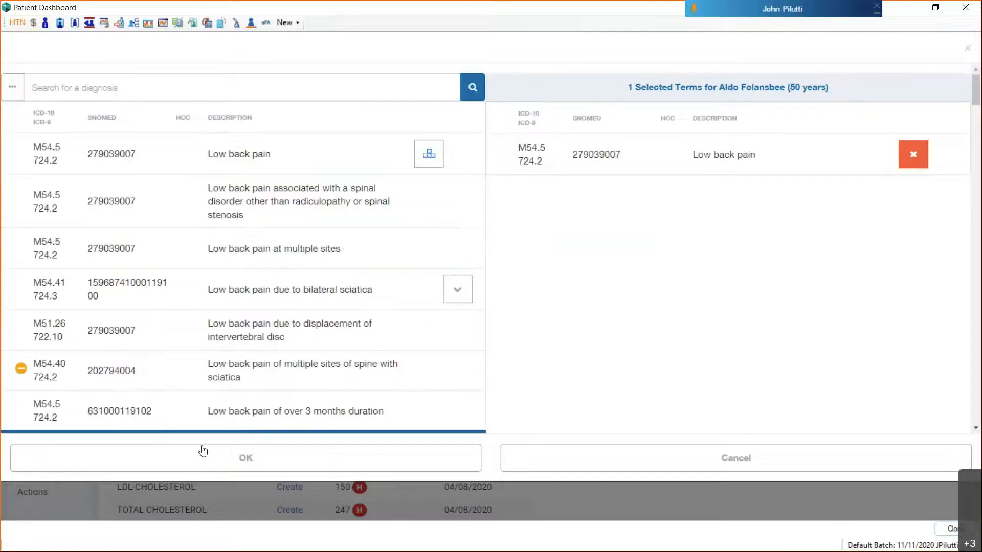
left_click(229, 463)
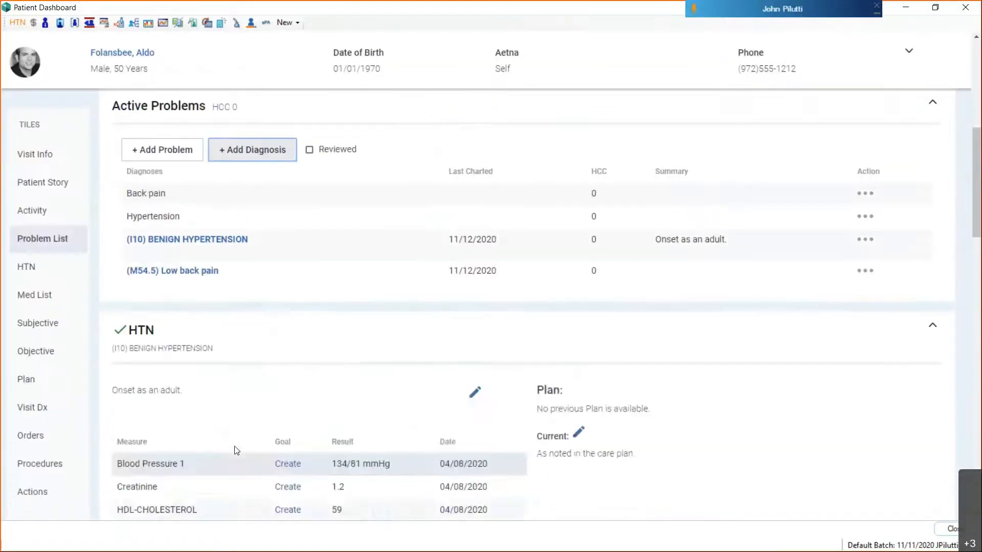
Order service 72100, X-RAY EXAM OF LOWER SPINE, quantity 1, for the Low back pain diagnosis.
left_click(196, 276)
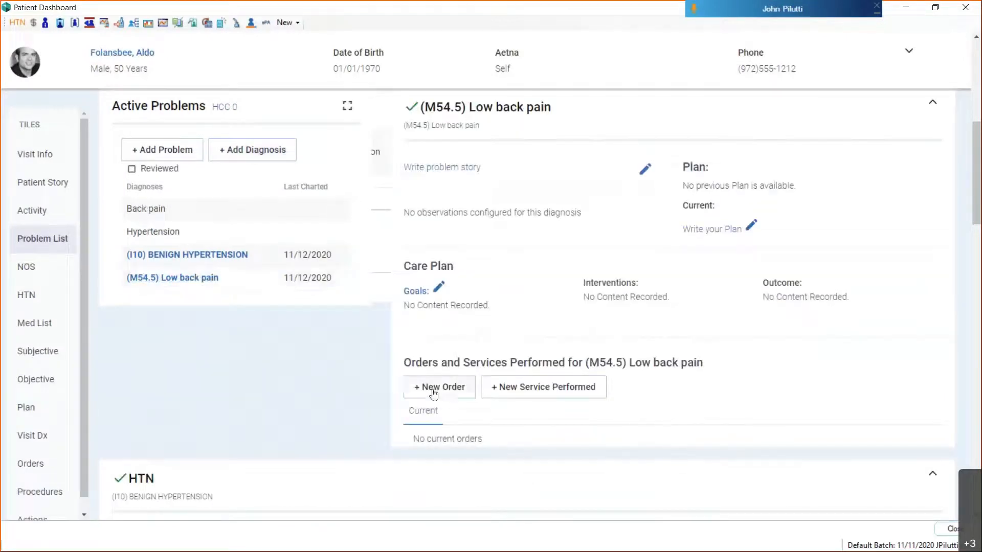
left_click(433, 394)
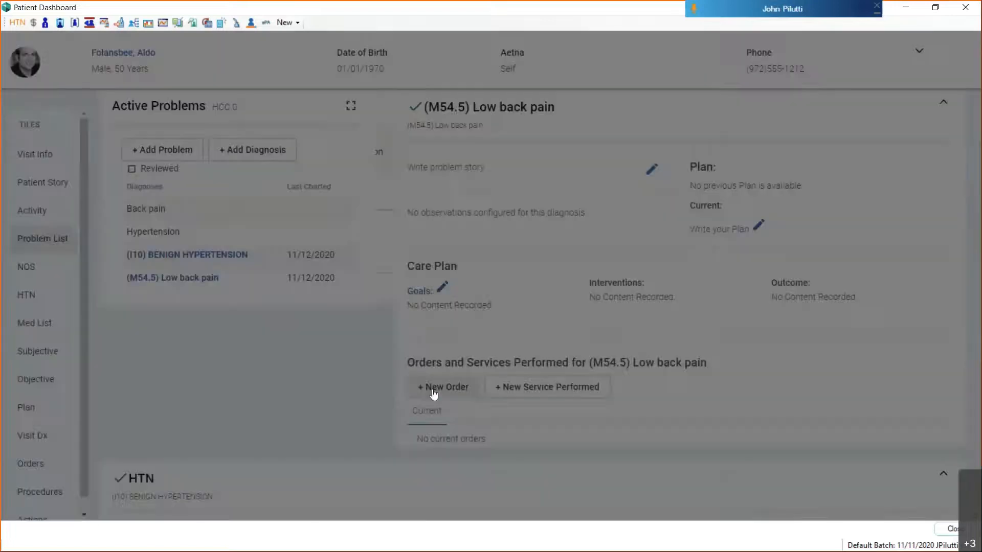
scroll(361, 324, "down", 5)
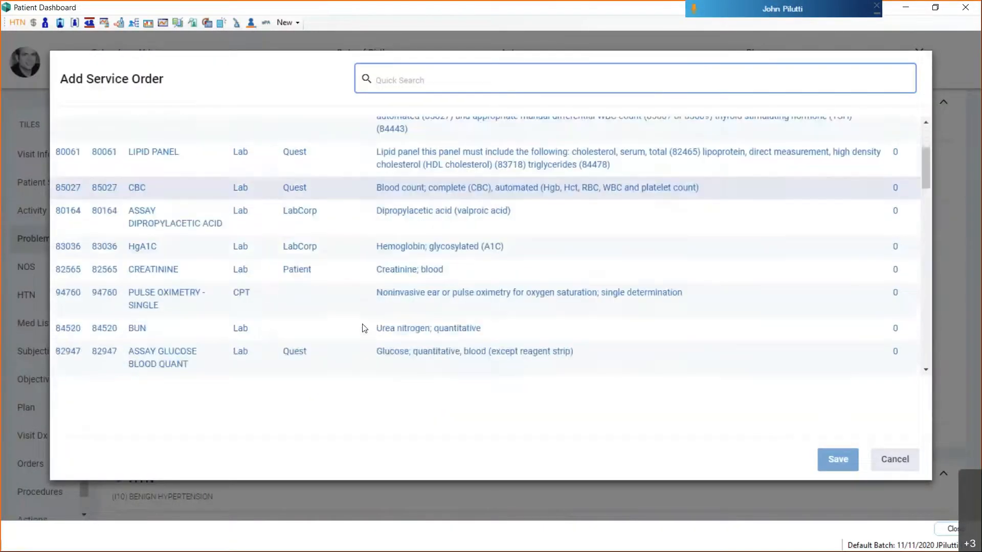
scroll(363, 327, "down", 5)
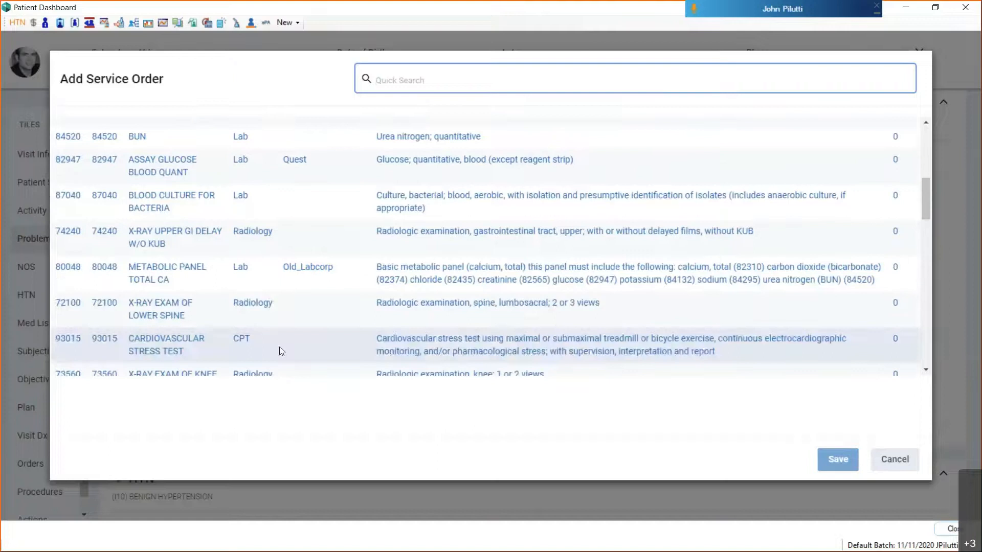
left_click(179, 308)
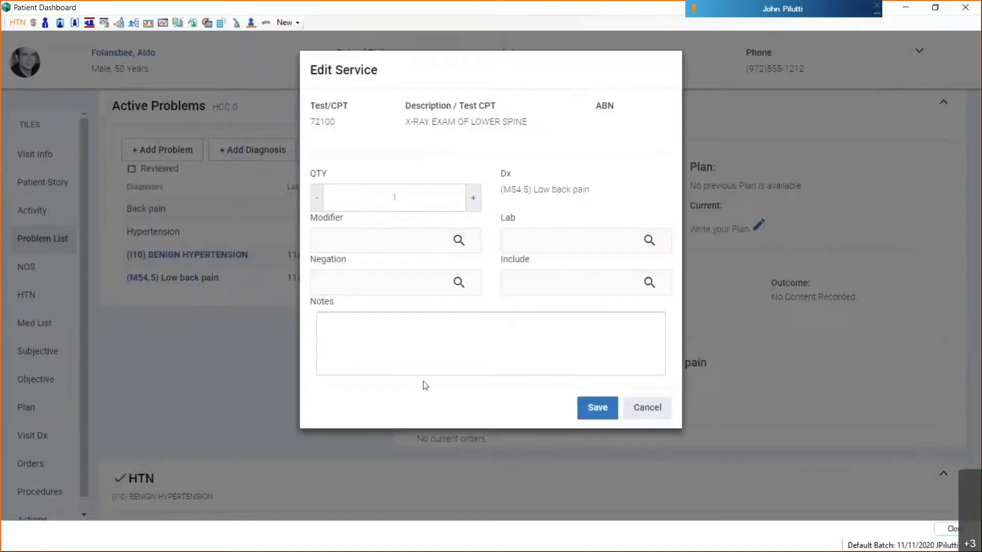
left_click(594, 409)
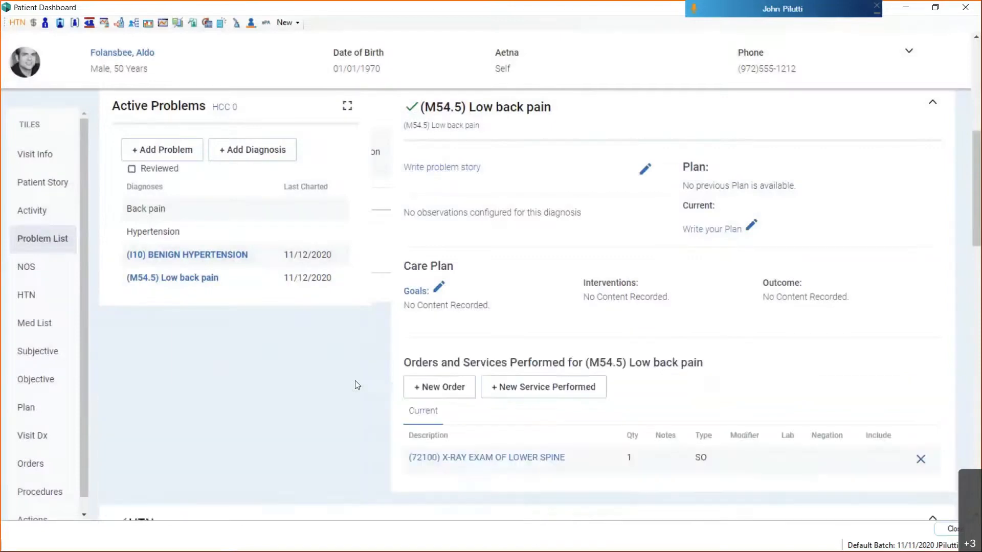
Write and save the current Plan note covering heat to the back, a naproxen 375 mg prescription, a lower spine x-ray and a 2 week followup.
left_click(25, 406)
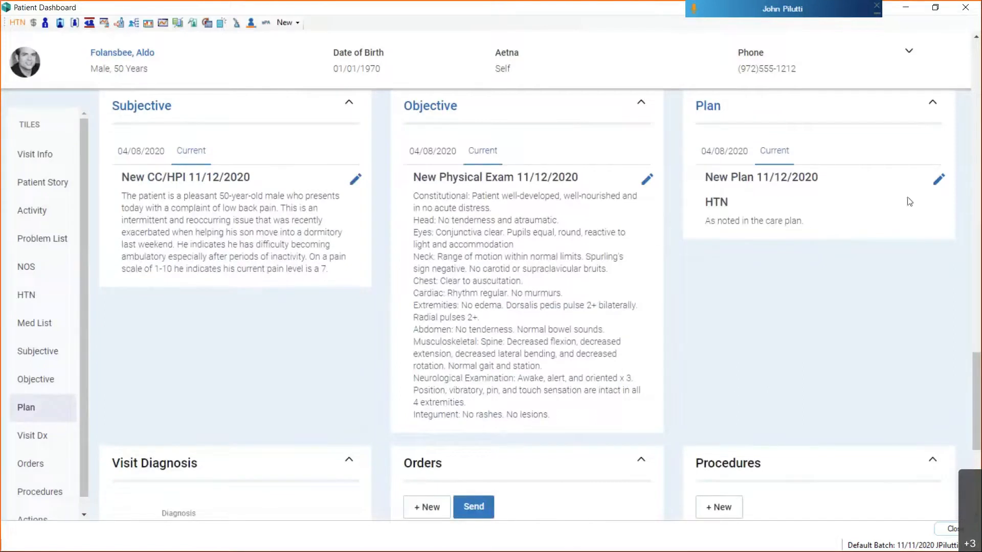
left_click(938, 179)
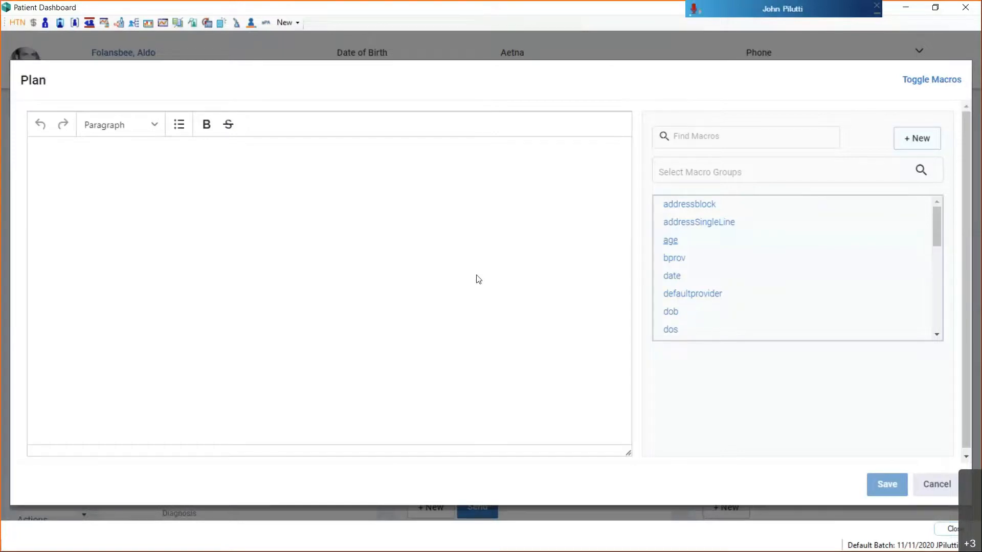
type("I have advised the patient")
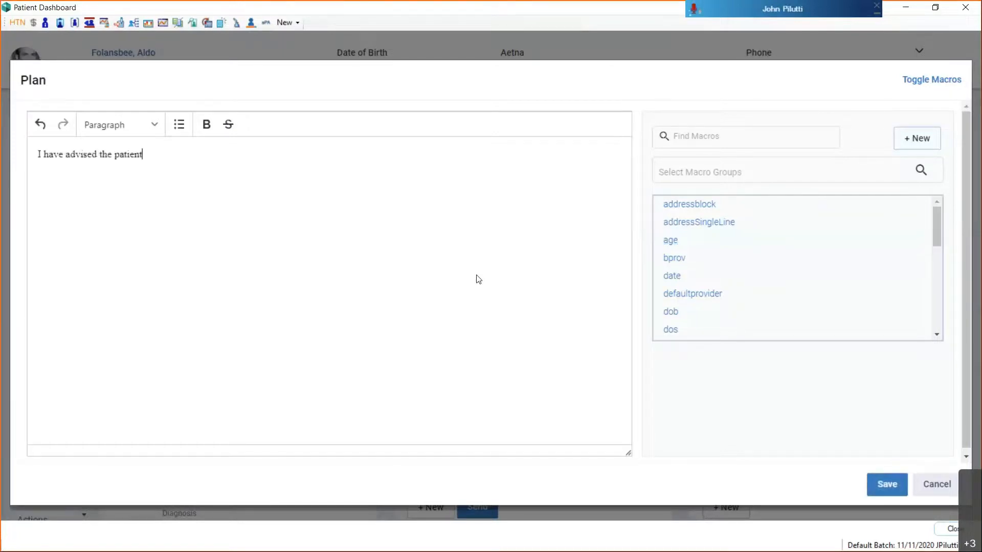
type(" to apply heat to his back")
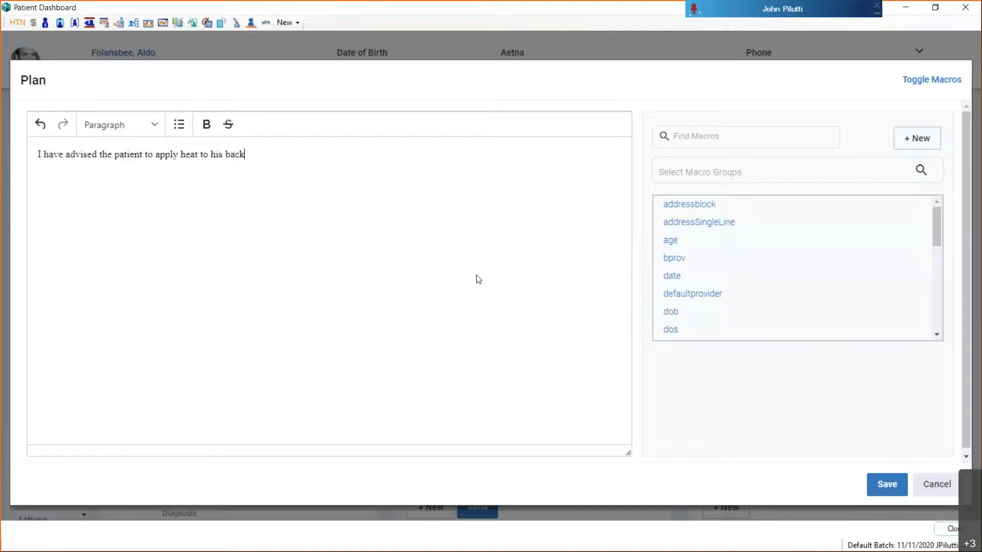
type(" which he may use as often as possible.")
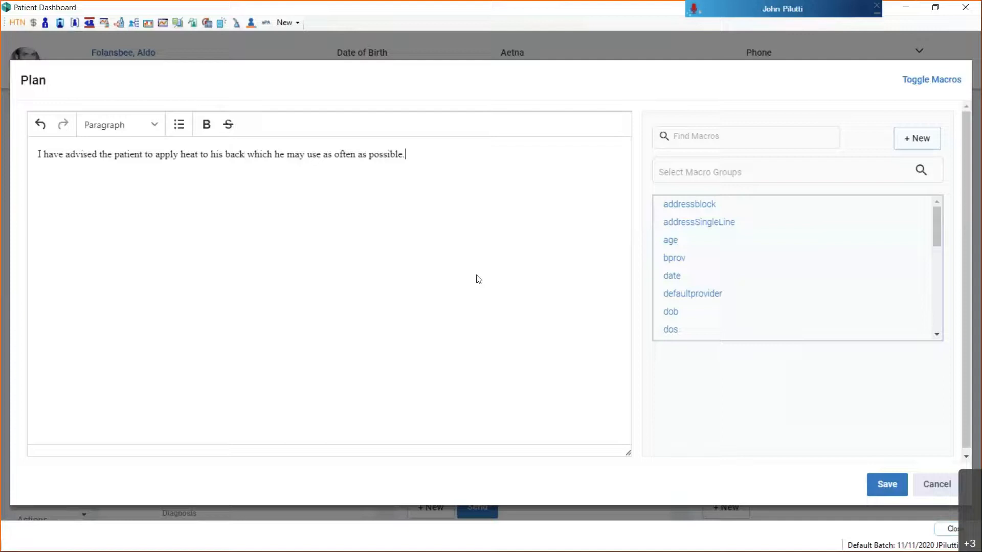
type(" A prescription for naproxen 375 mg has been")
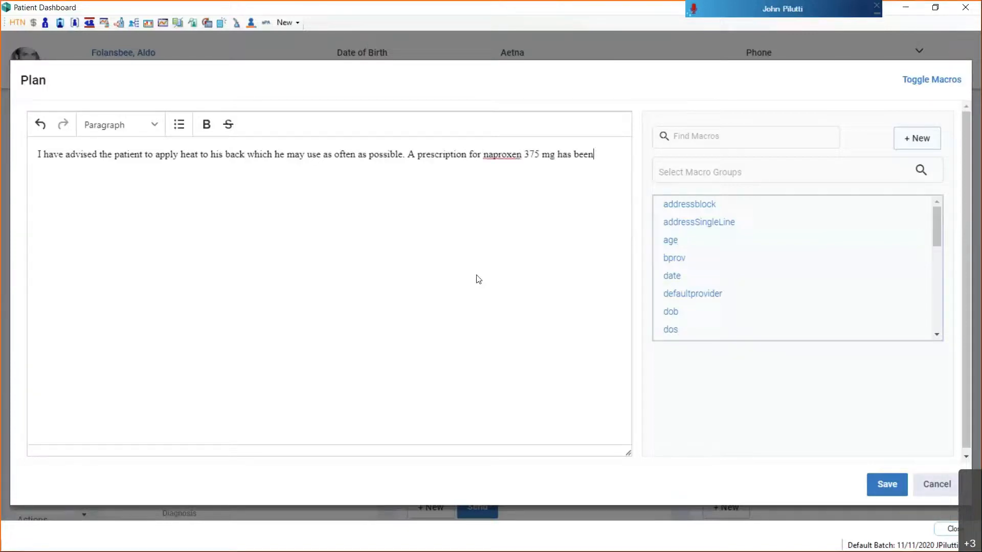
type(" sent to the patient's pharmacy. An")
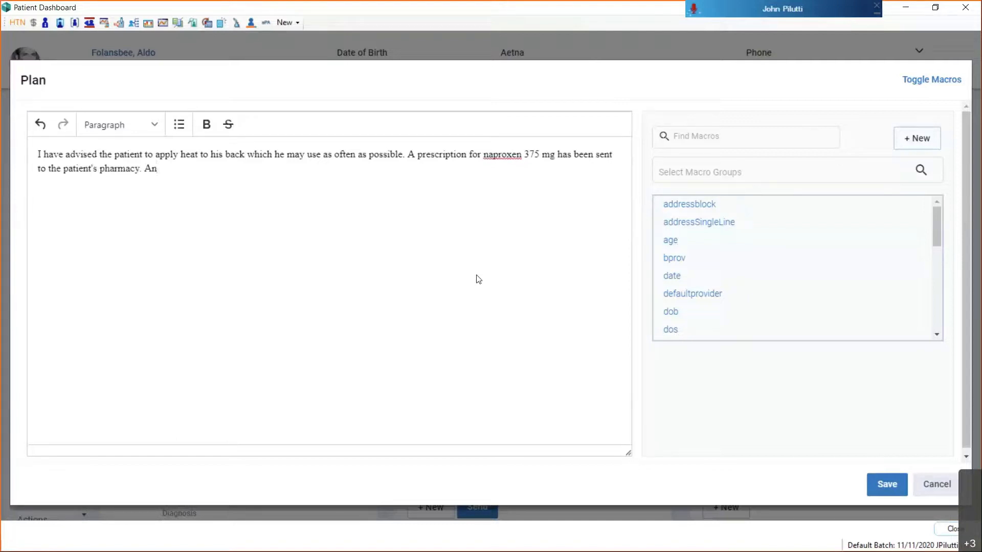
type(" x-ray of the lower spine has been")
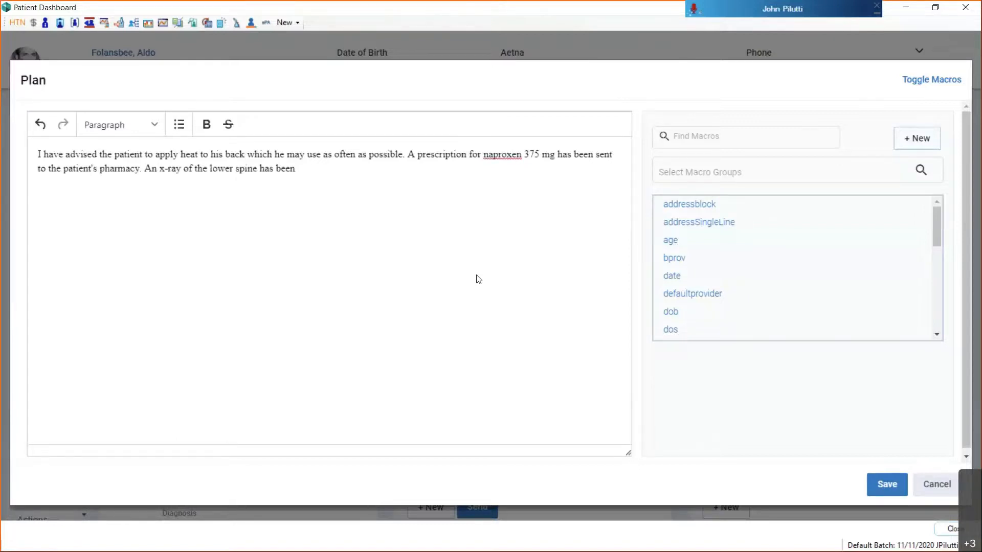
type(" ordered and a 2 week followup has been requested.")
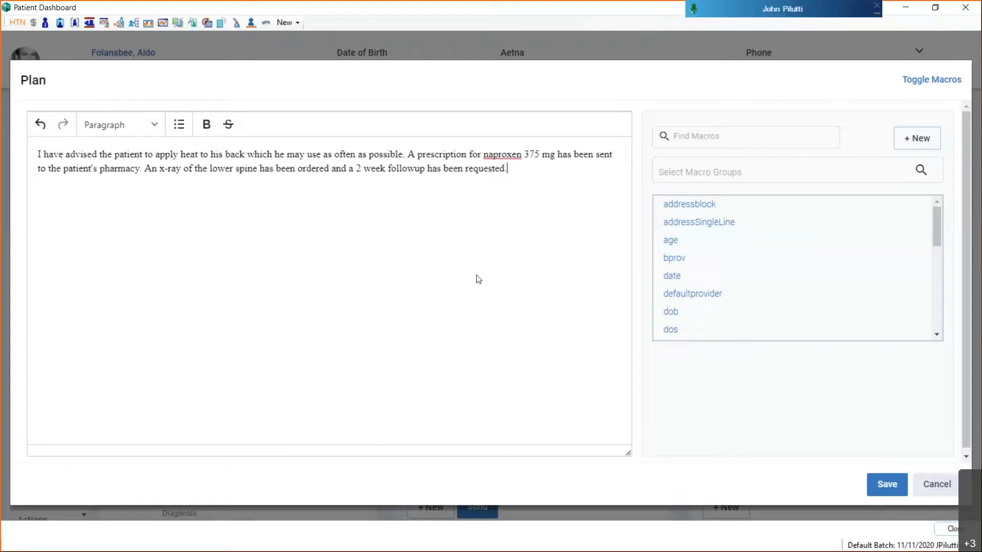
key("ctrl+s")
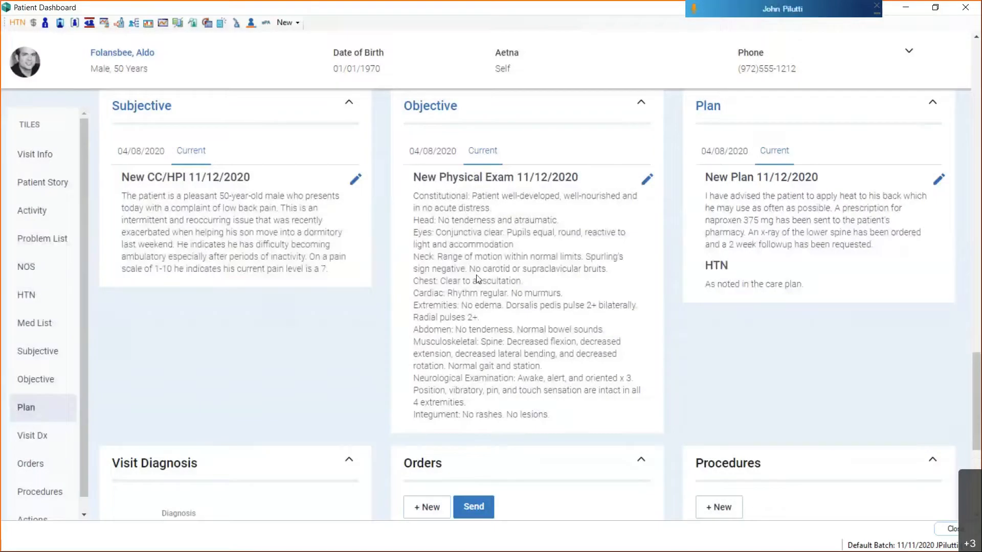
Prescribe Naproxen 500mg BID 10 days from the drug list and accept its directions of 1 tablet orally two times a day with 0 refills.
left_click(53, 323)
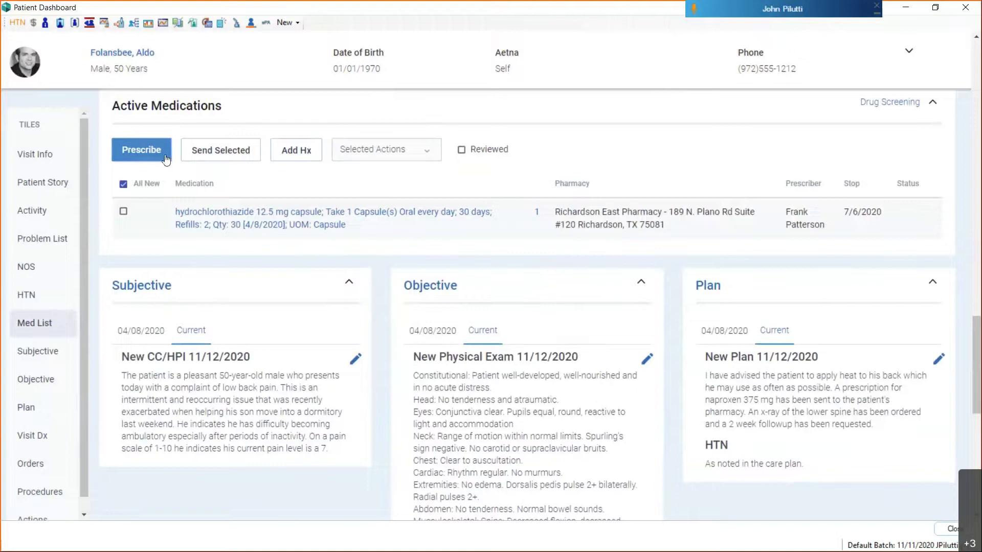
left_click(141, 150)
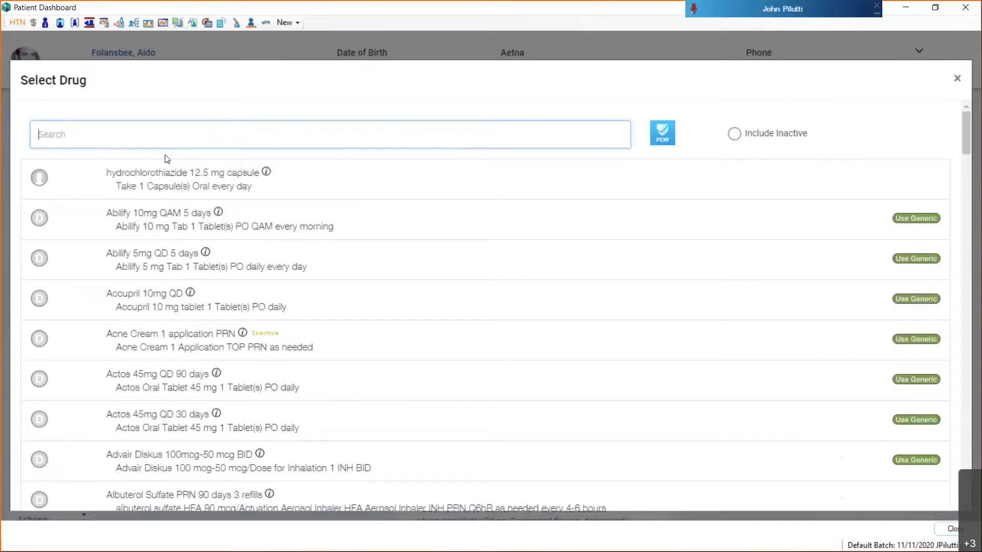
type("Naproxen")
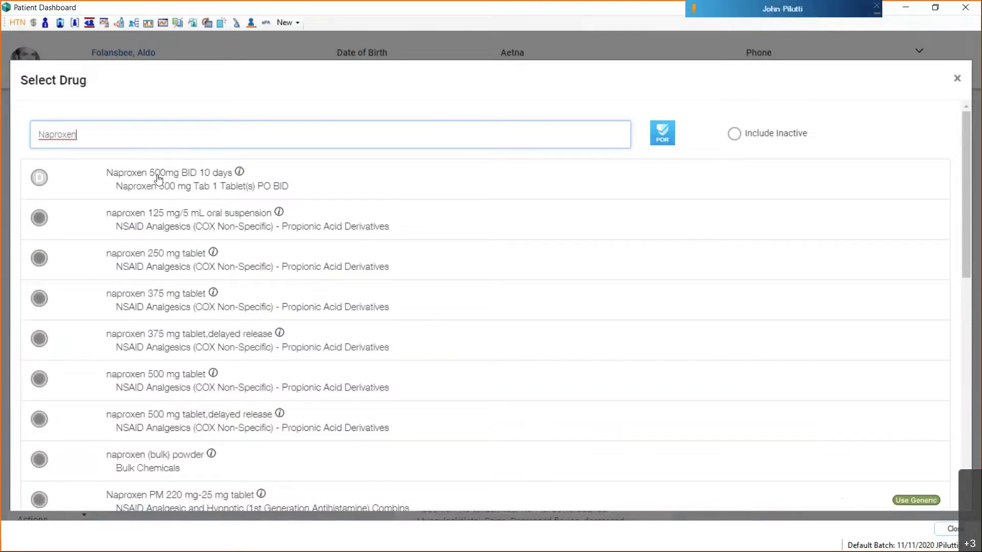
left_click(158, 178)
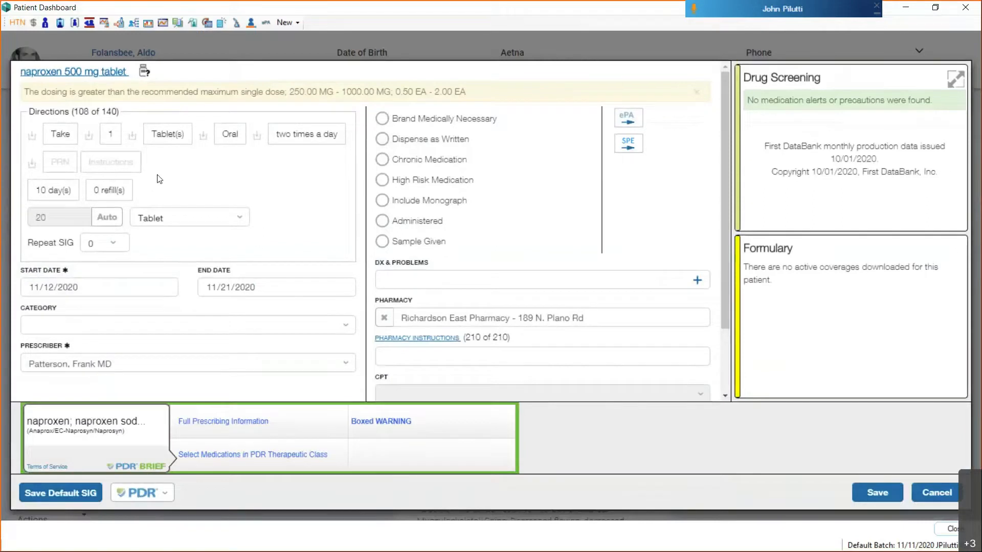
left_click(174, 139)
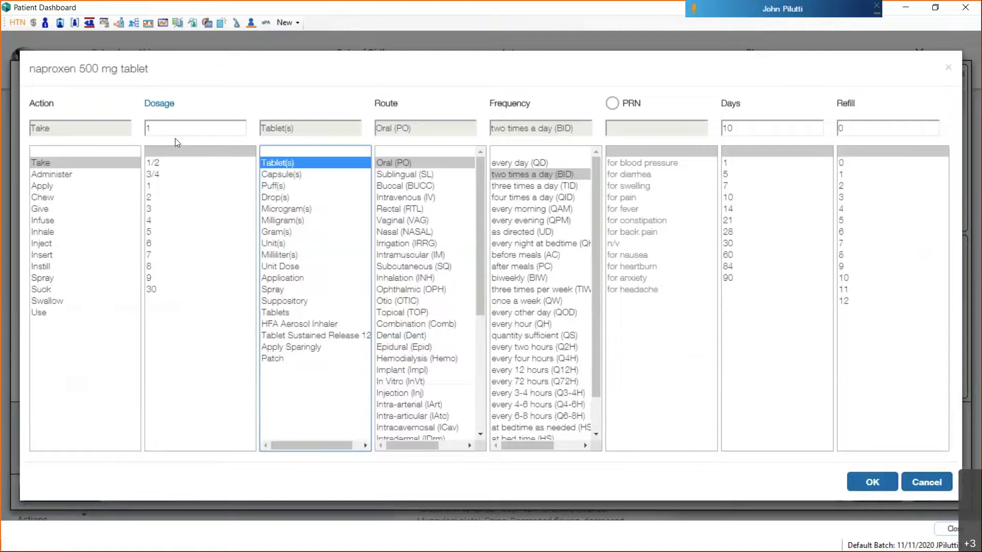
left_click(887, 484)
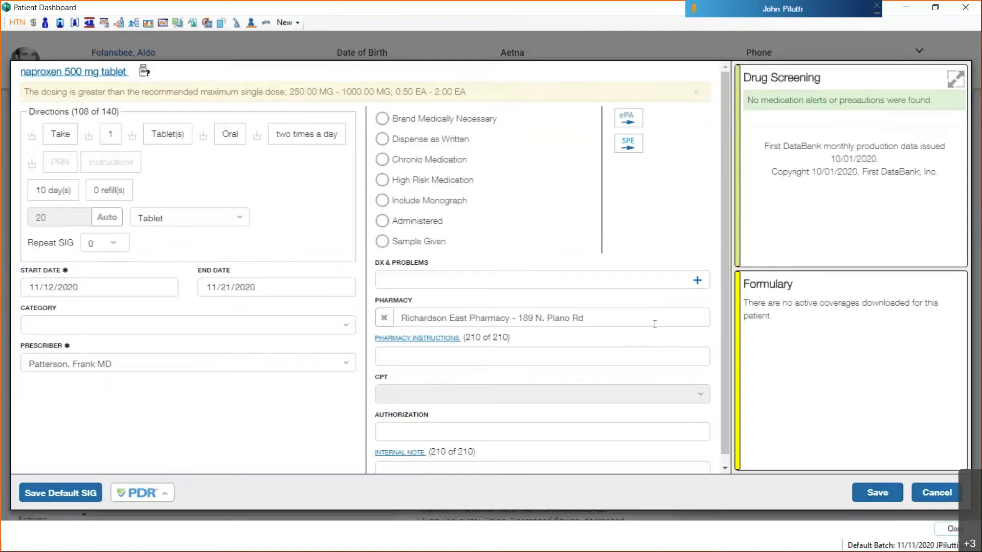
Associate the naproxen prescription with the diagnosis M54.5 - Low back pain and save it.
left_click(696, 281)
left_click(366, 124)
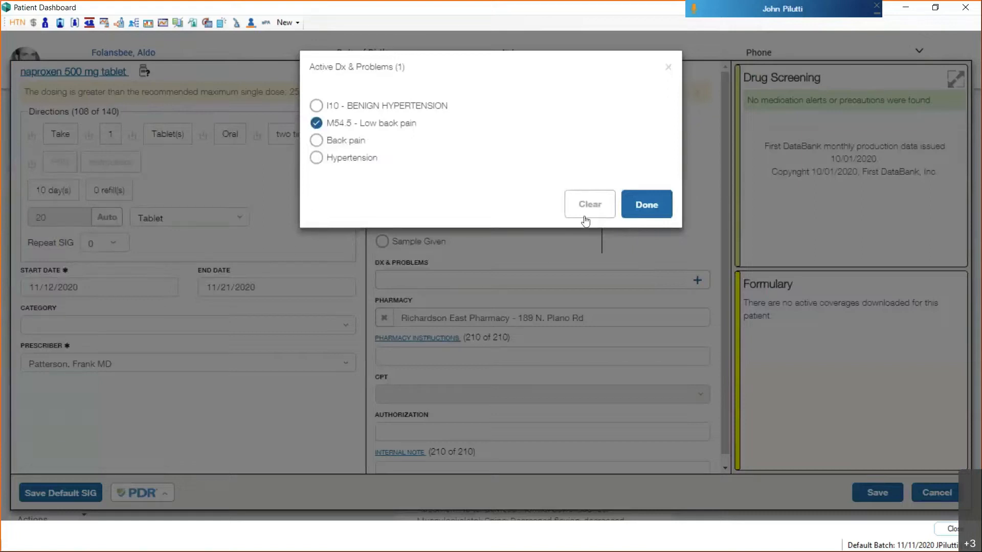
left_click(646, 204)
left_click(872, 494)
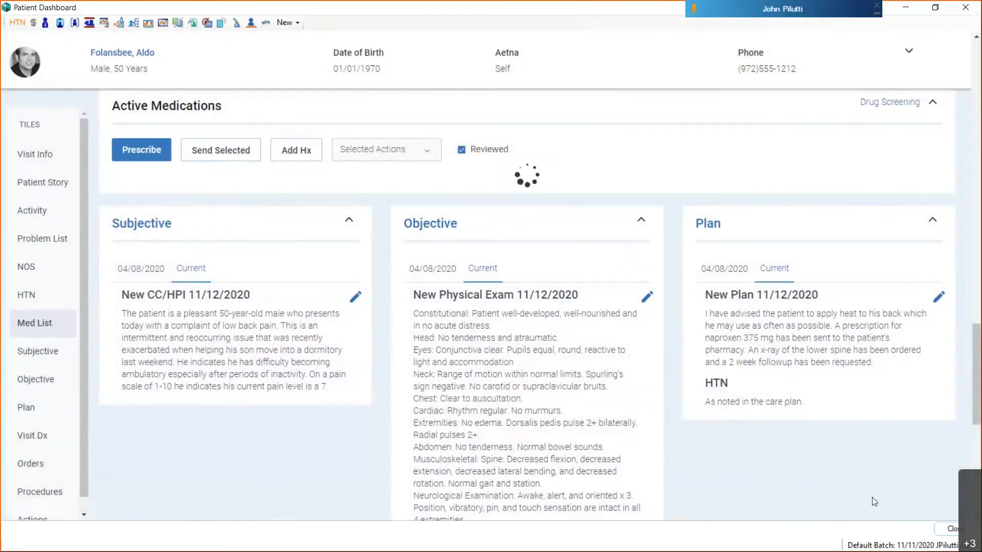
Review the visit note output from the Subjective section through the Plan, including diagnoses, prescription and ordered services, and close it.
left_click(41, 520)
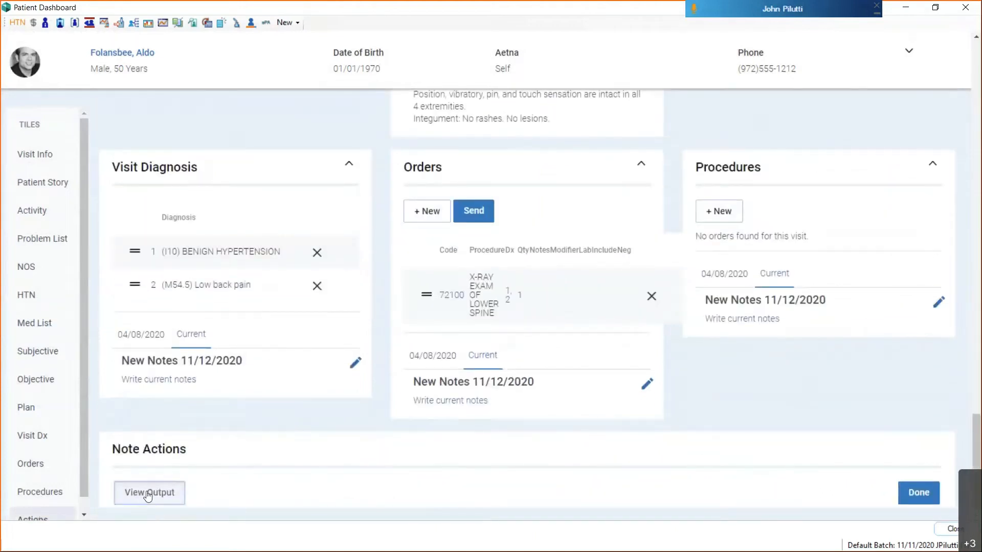
left_click(148, 494)
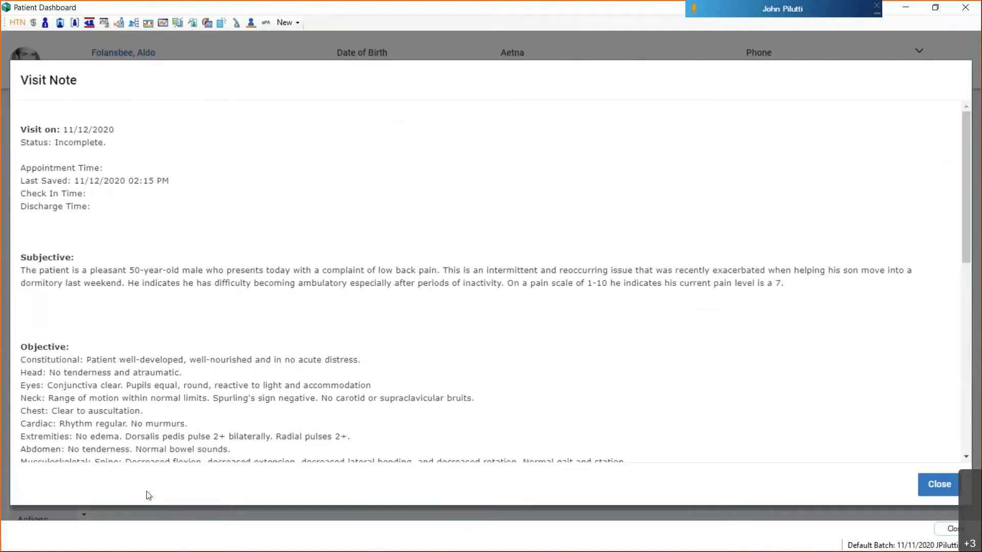
scroll(746, 397, "down", 2)
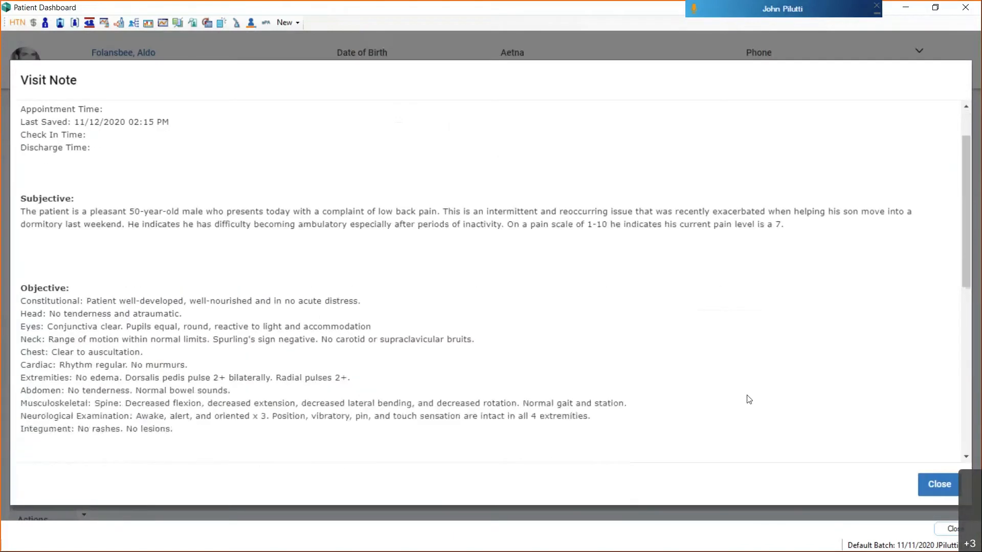
scroll(749, 400, "down", 2)
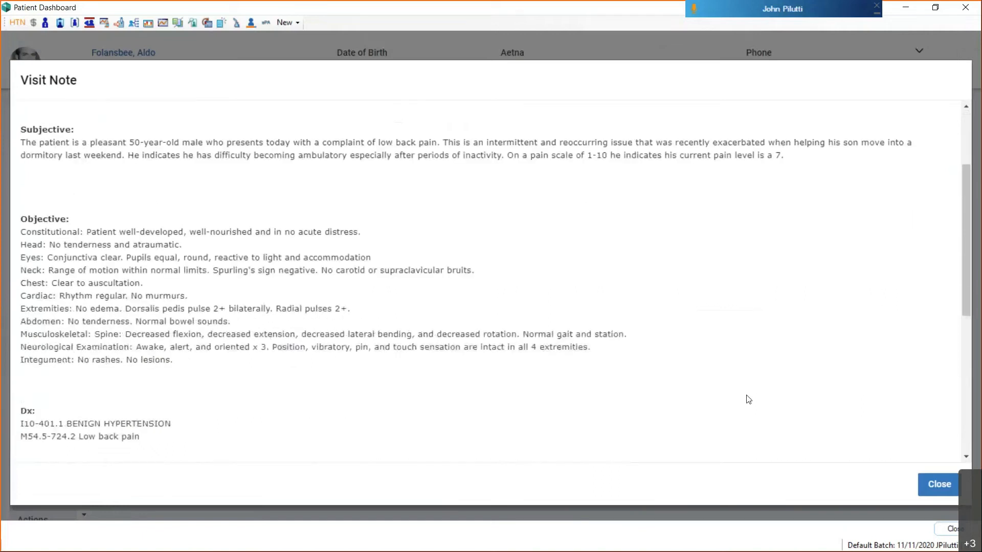
scroll(749, 399, "down", 2)
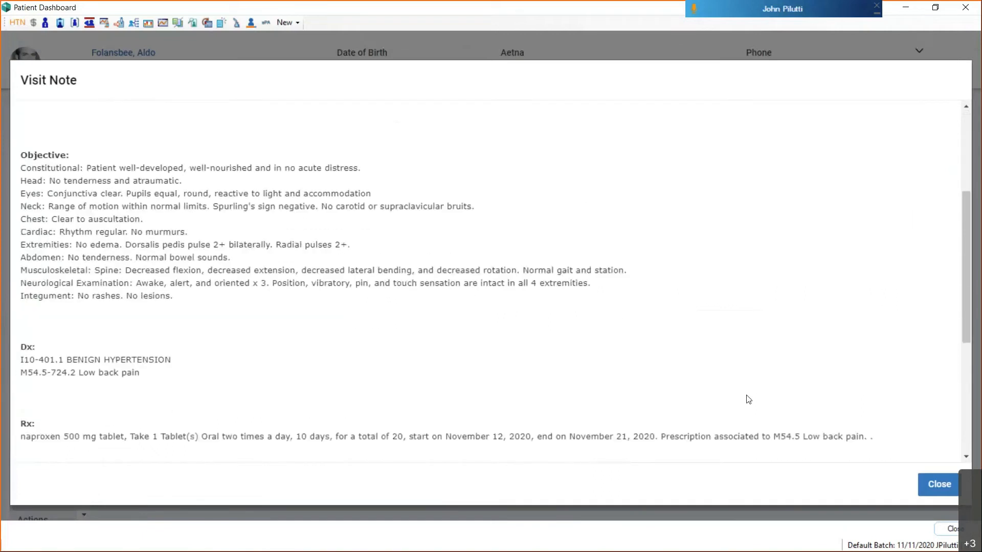
scroll(749, 400, "down", 2)
scroll(749, 399, "down", 2)
scroll(748, 400, "down", 2)
scroll(748, 399, "down", 2)
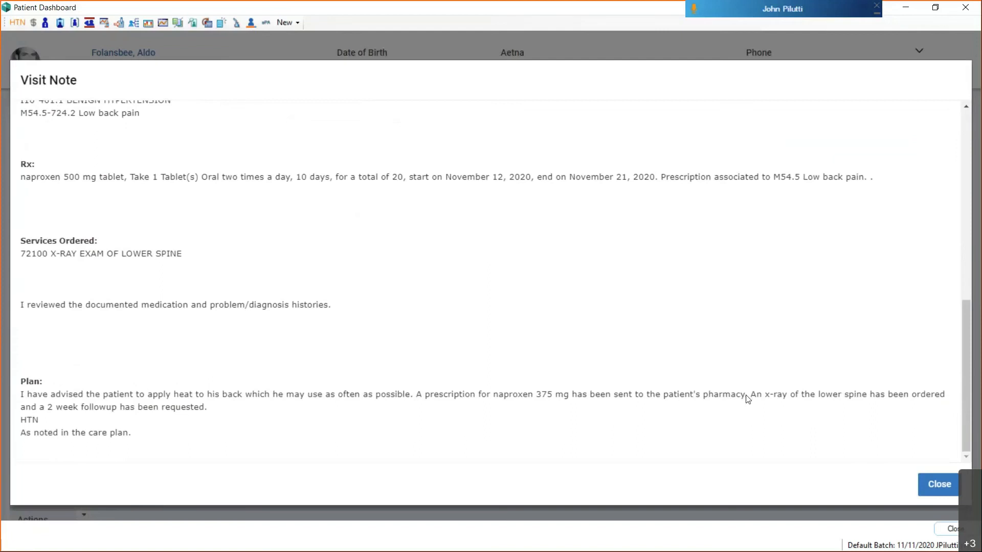
left_click(939, 485)
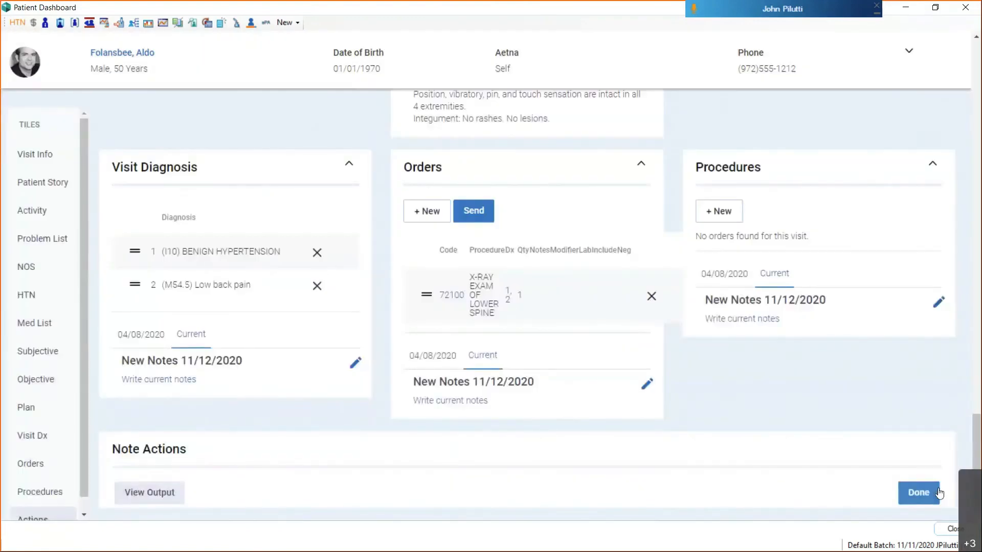